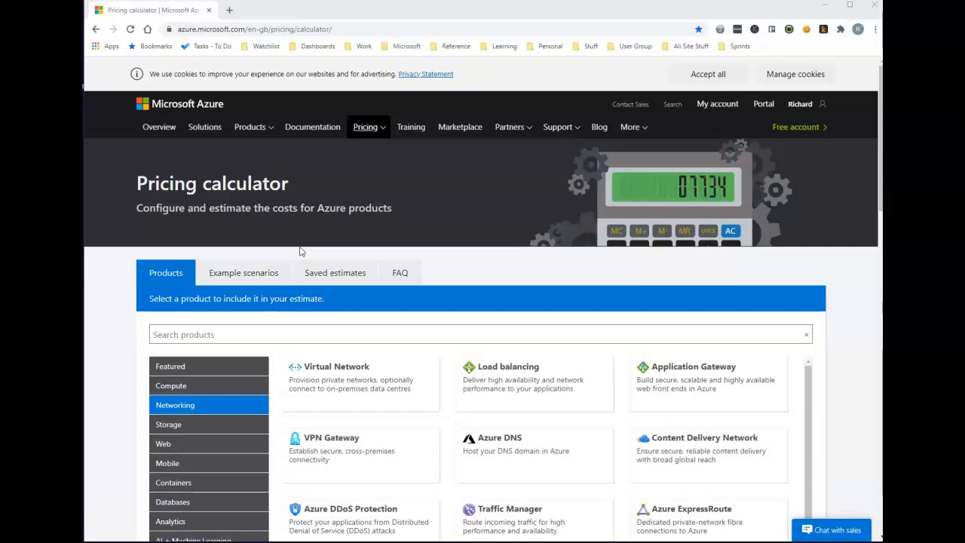
# Step: Search the products for "virtual", add Virtual Machines to the estimate and view its configuration
pyautogui.moveTo(332, 29); pyautogui.dragTo(175, 27)
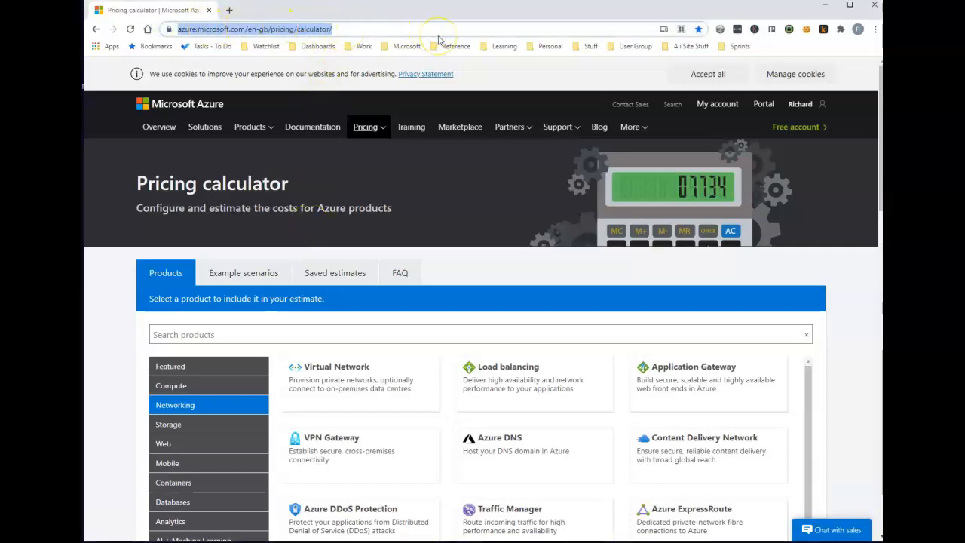
pyautogui.click(257, 331)
pyautogui.click(384, 330)
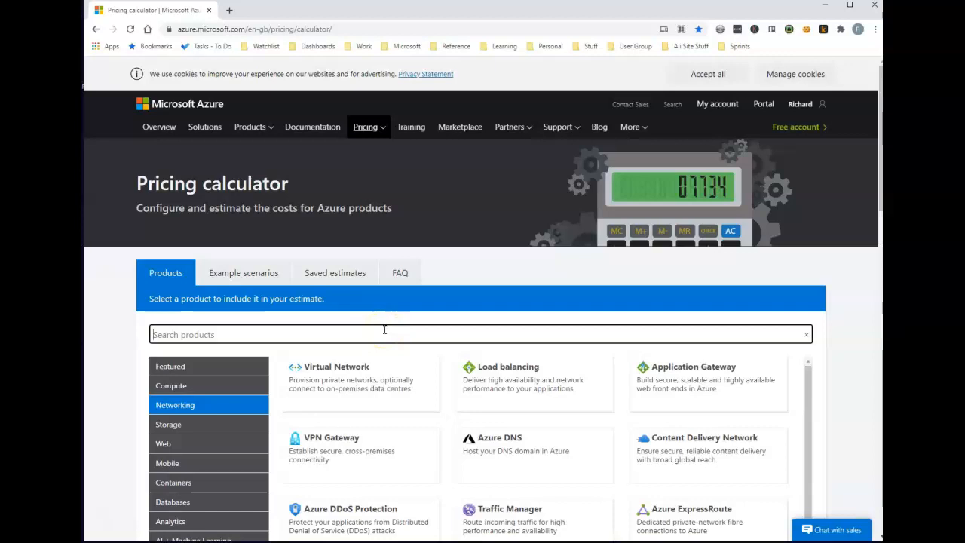
pyautogui.write('virtual')
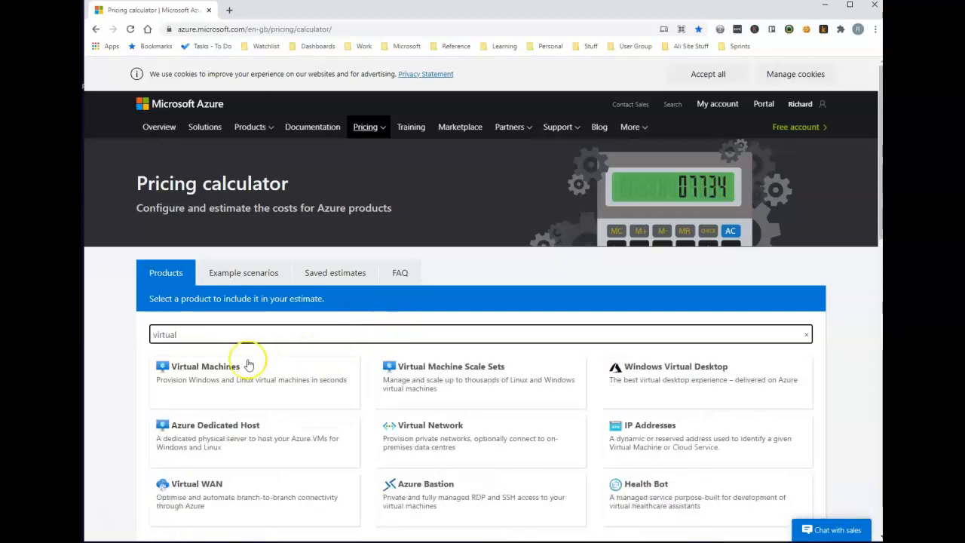
pyautogui.click(225, 370)
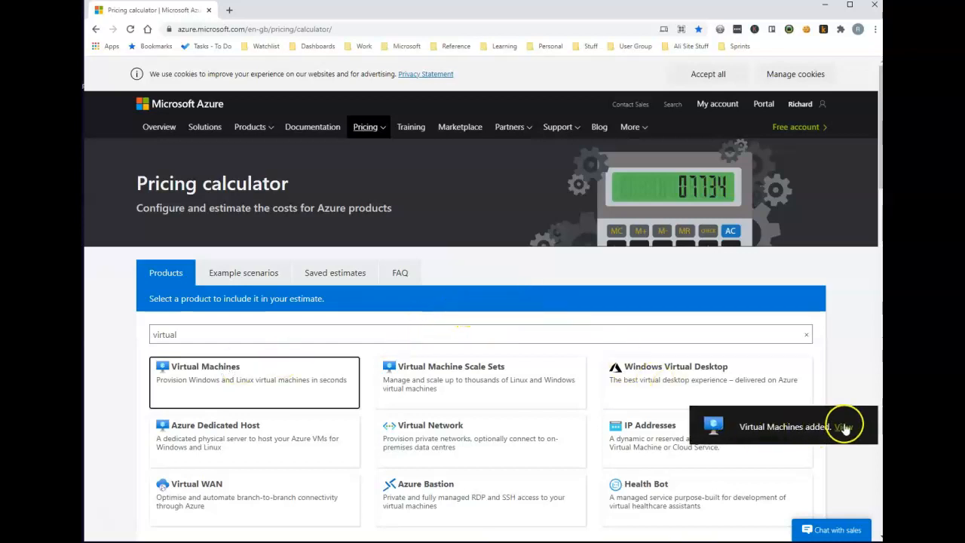
pyautogui.click(844, 425)
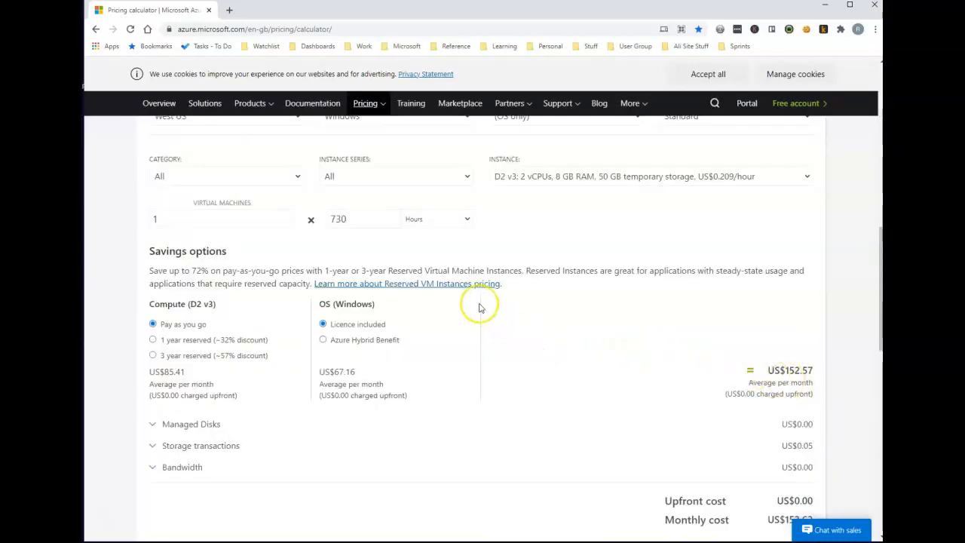
# Step: Set the virtual machine's region to North Europe and its instance to A3 with 4 cores and 7 GB RAM
pyautogui.scroll(2, 481, 307)
pyautogui.click(297, 247)
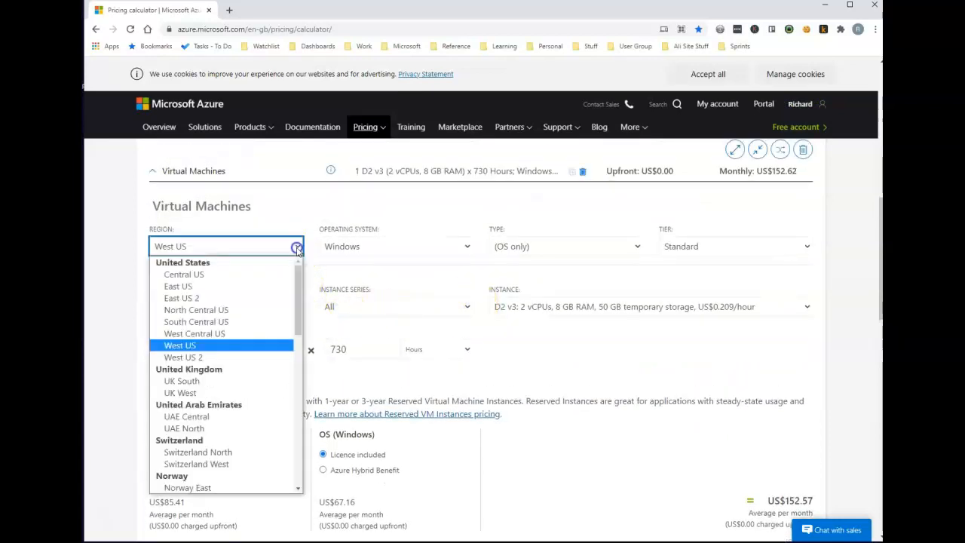
pyautogui.moveTo(298, 278); pyautogui.dragTo(299, 366)
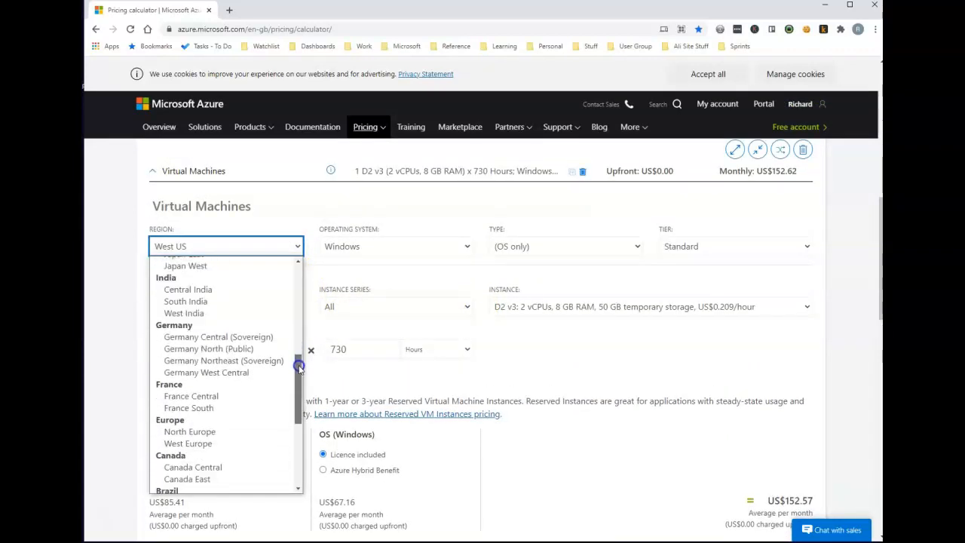
pyautogui.click(209, 434)
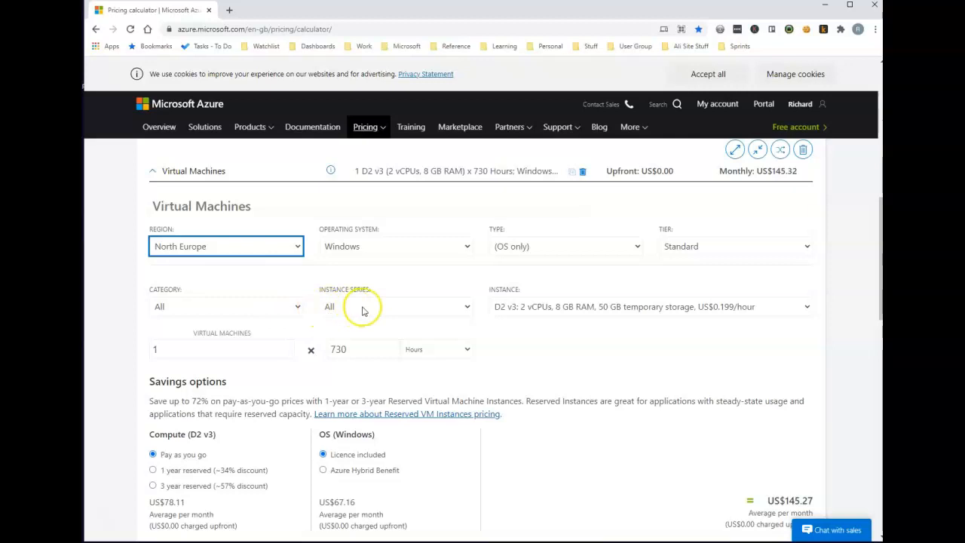
pyautogui.click(722, 307)
pyautogui.moveTo(828, 134); pyautogui.dragTo(832, 73)
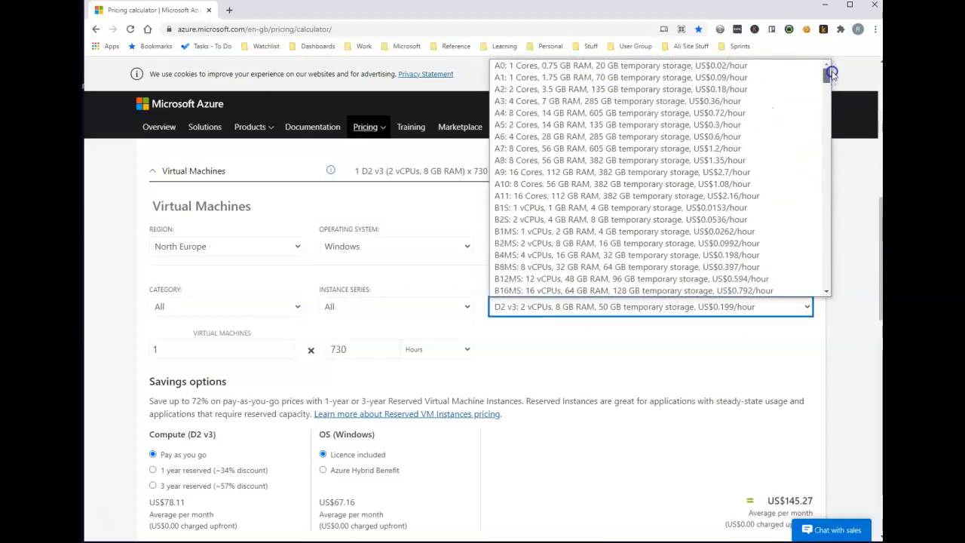
pyautogui.click(568, 106)
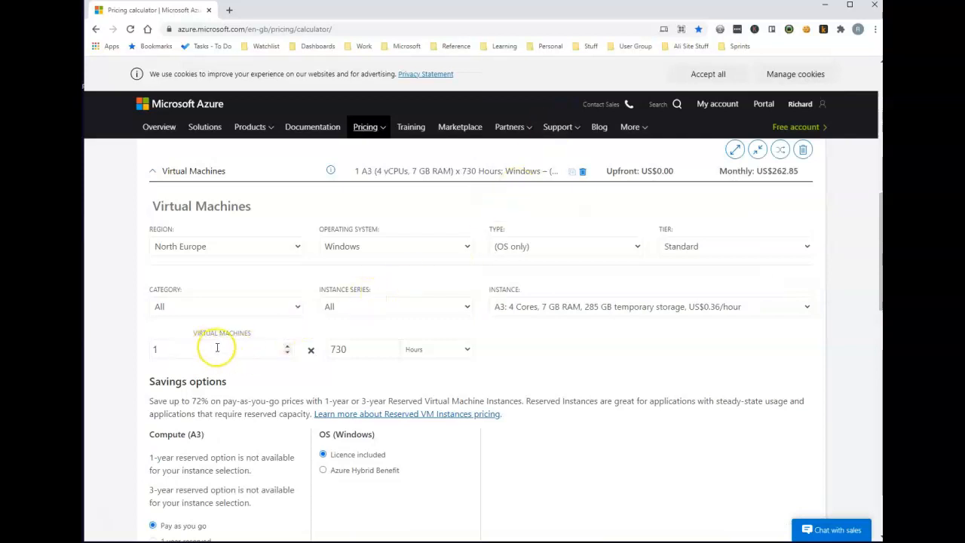
# Step: Set the virtual machine's usage to 365 hours and choose pay as you go for compute
pyautogui.click(347, 349)
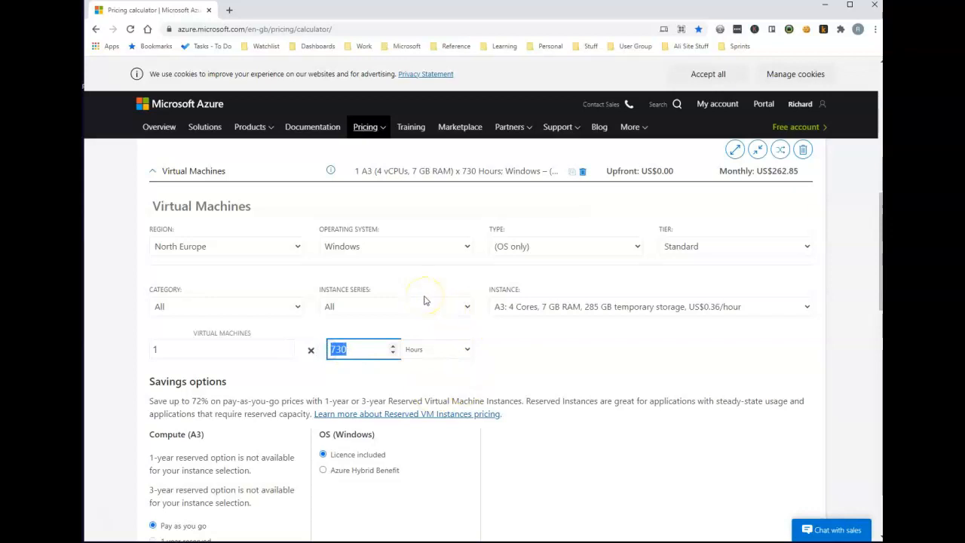
pyautogui.write('365')
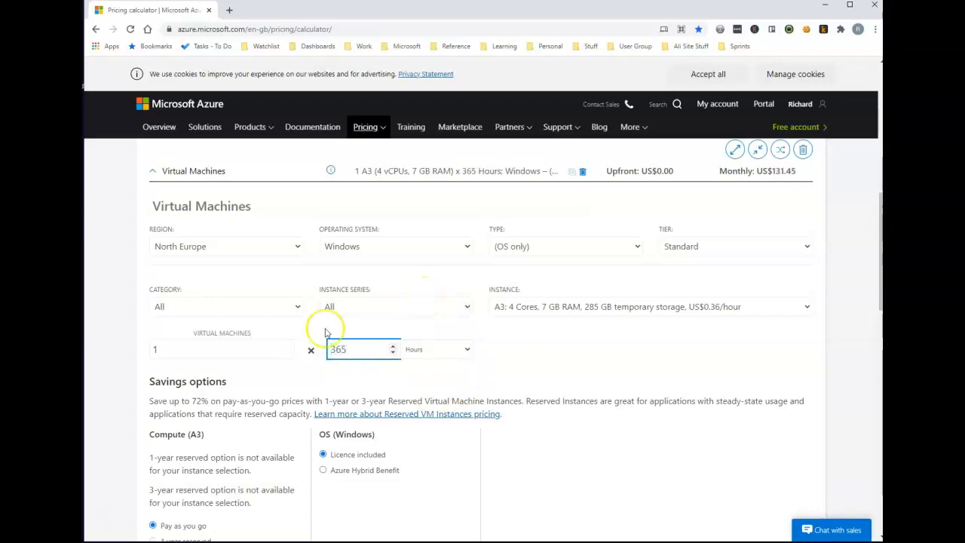
pyautogui.click(107, 353)
pyautogui.scroll(-2, 127, 344)
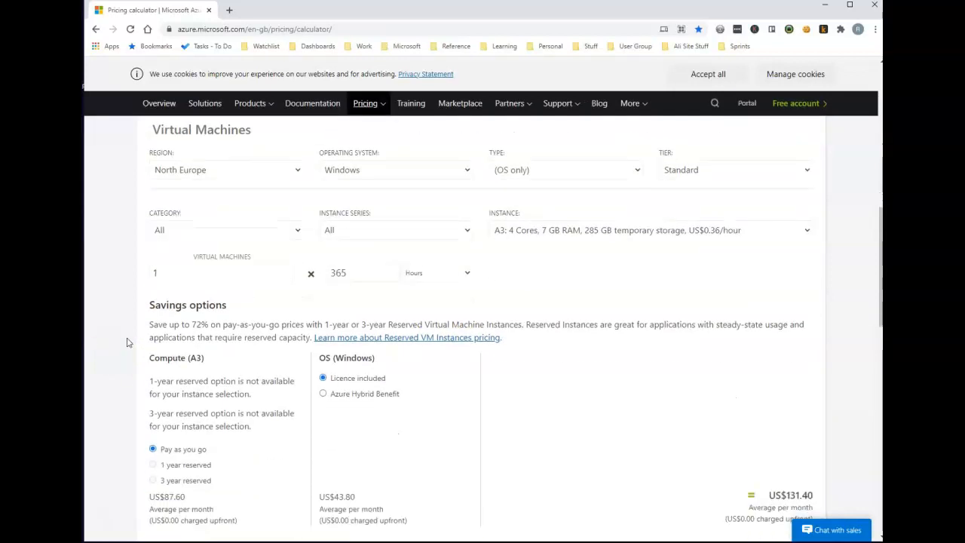
pyautogui.click(154, 396)
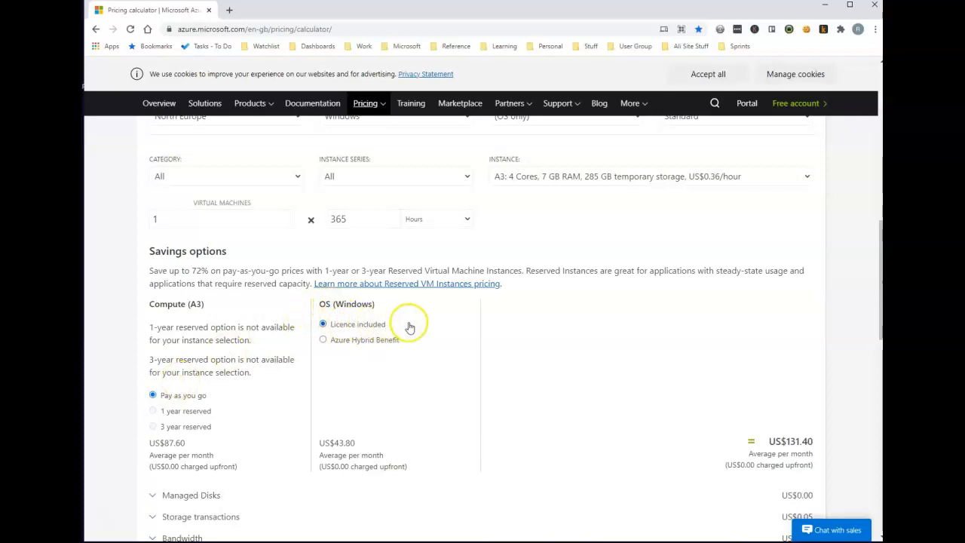
# Step: Add one S30 1024 GiB Standard HDD managed disk to the virtual machine
pyautogui.scroll(-1, 424, 327)
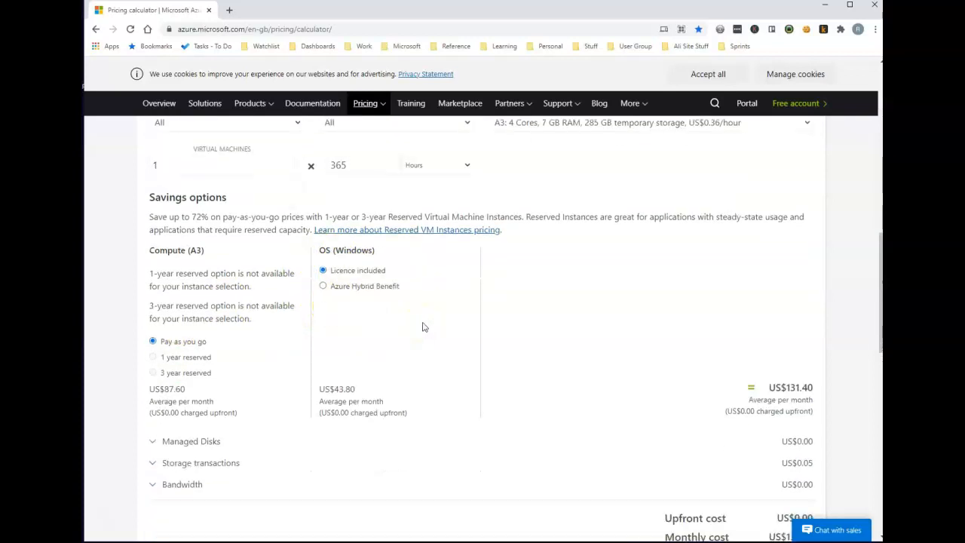
pyautogui.scroll(-2, 423, 327)
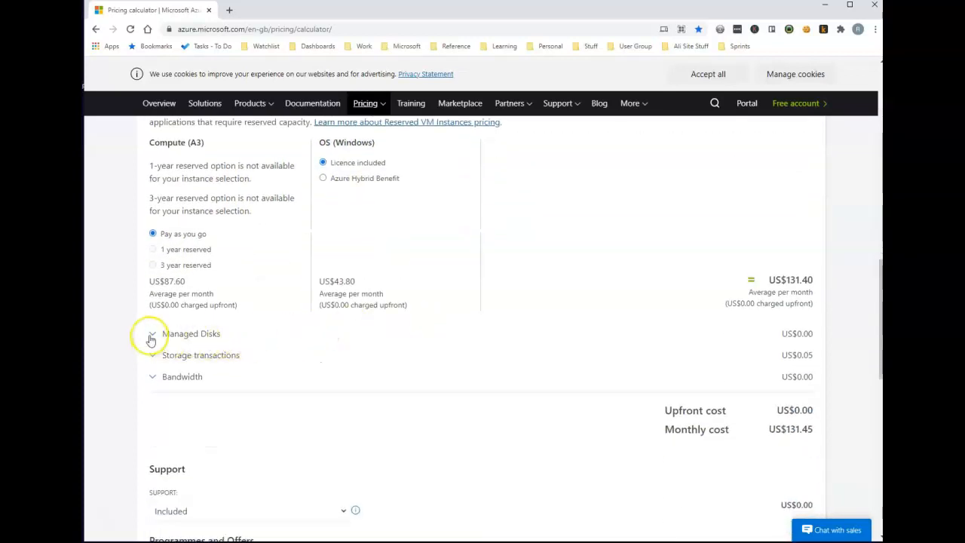
pyautogui.click(152, 335)
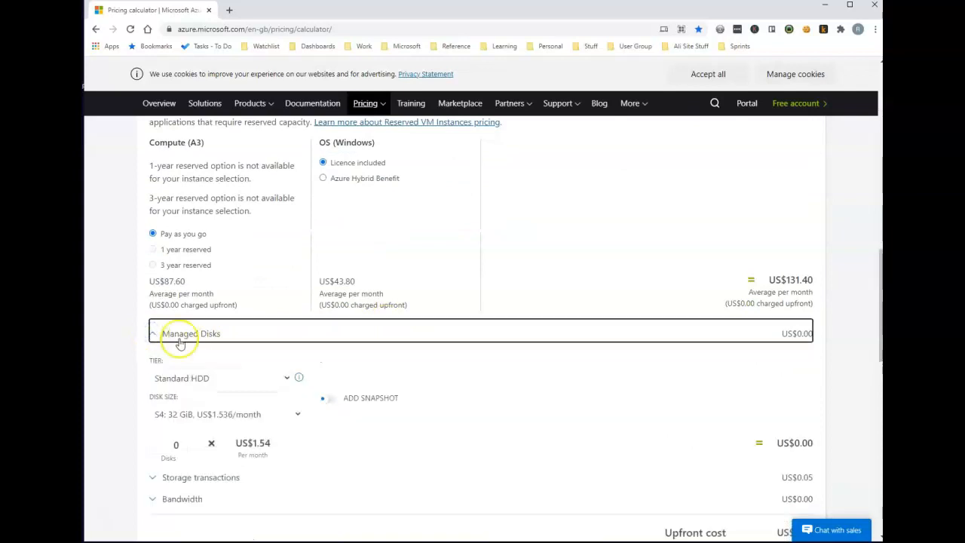
pyautogui.scroll(-1, 181, 374)
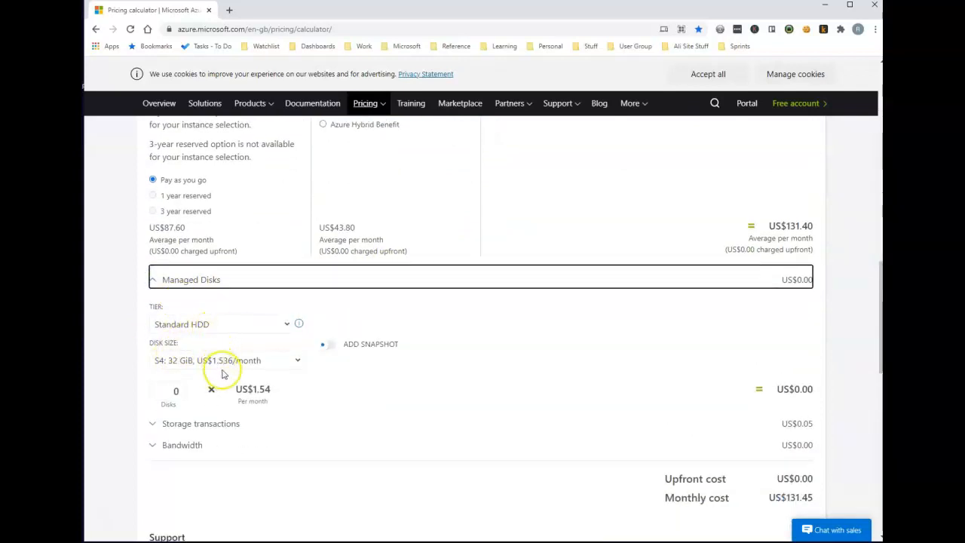
pyautogui.click(296, 362)
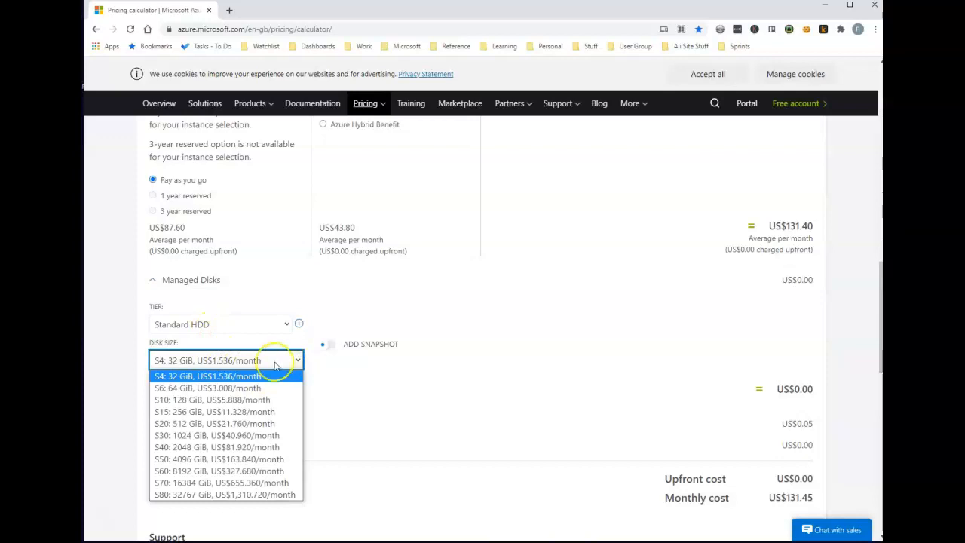
pyautogui.click(275, 436)
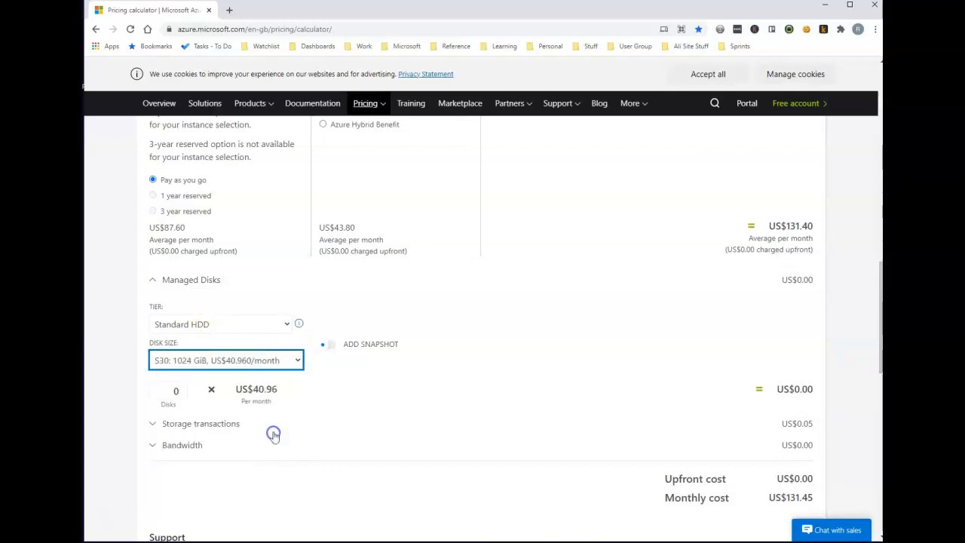
pyautogui.click(182, 386)
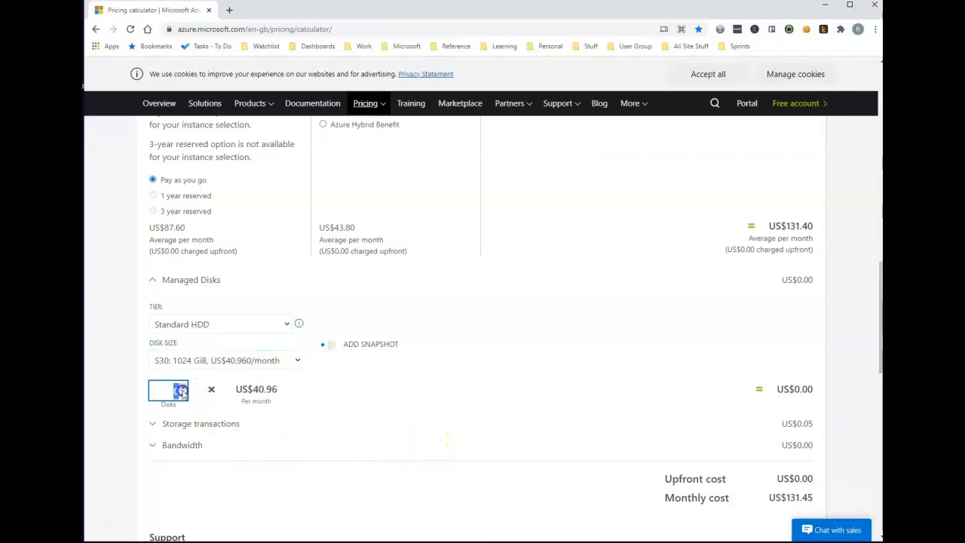
pyautogui.click(402, 398)
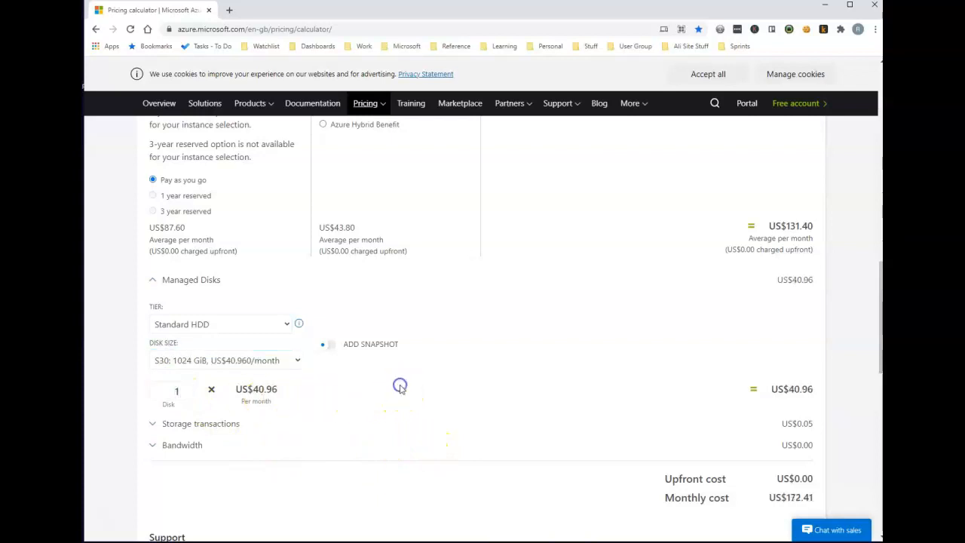
# Step: Set the virtual machine's storage transactions to 10000 transaction units
pyautogui.click(156, 425)
pyautogui.click(198, 452)
pyautogui.write('10000')
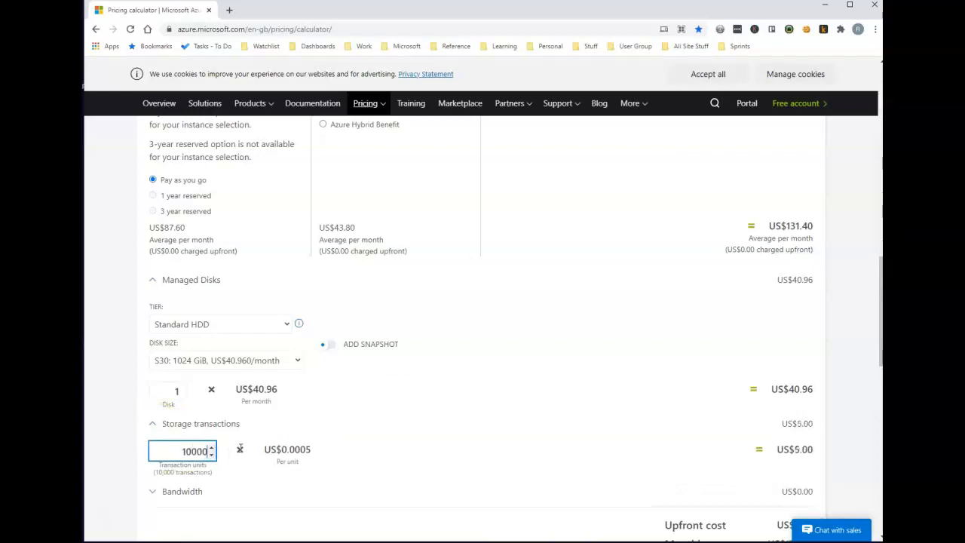
# Step: Set the bandwidth destination region to West Europe for the inter-region data transfer
pyautogui.scroll(-1, 196, 425)
pyautogui.click(153, 438)
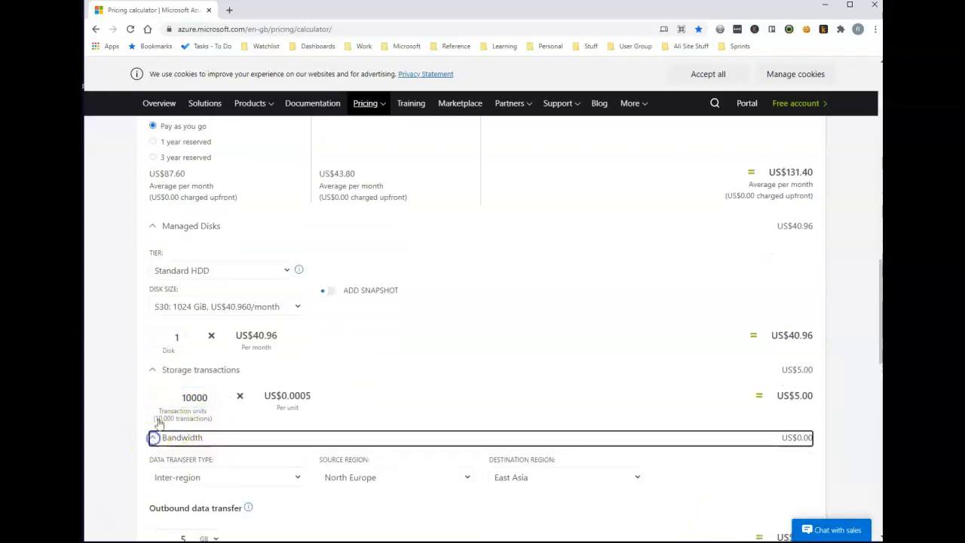
pyautogui.scroll(-3, 194, 405)
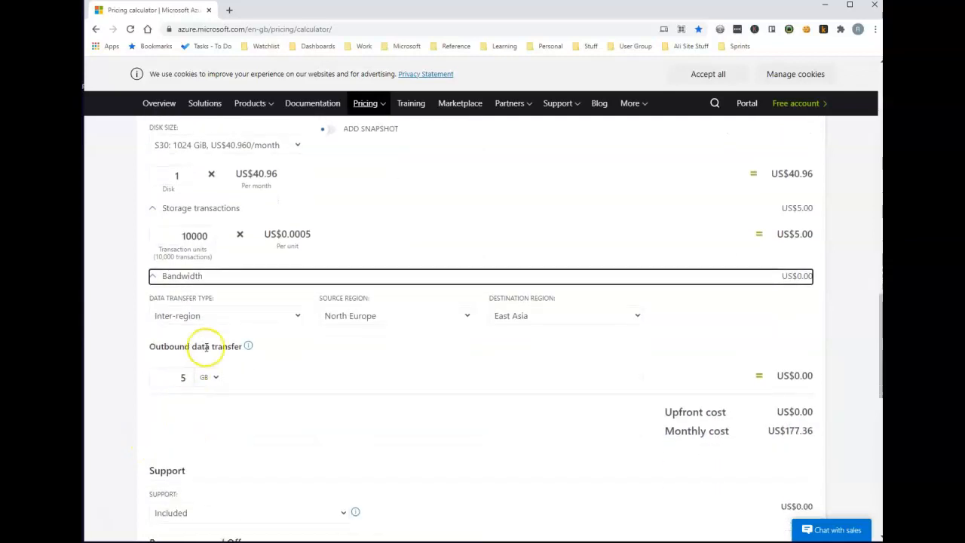
pyautogui.click(294, 316)
pyautogui.click(293, 316)
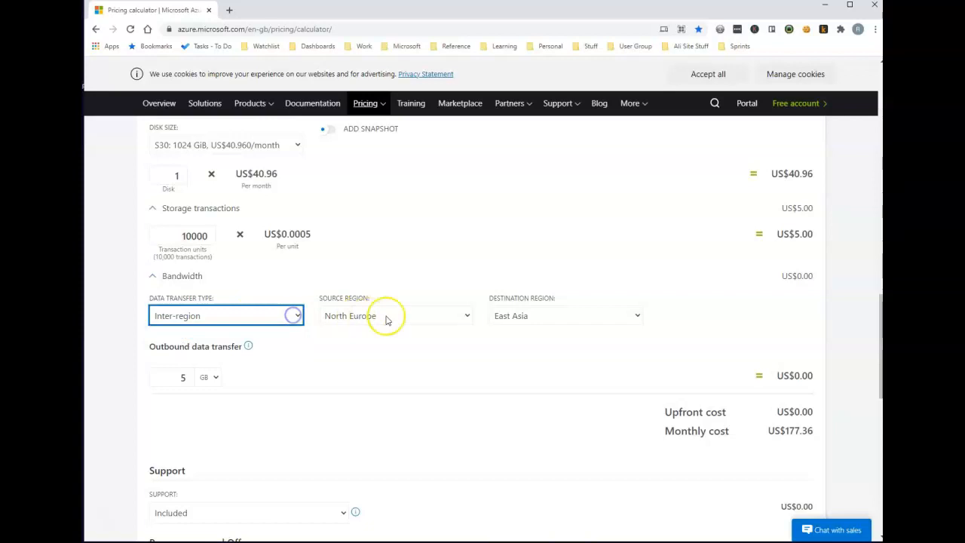
pyautogui.click(557, 317)
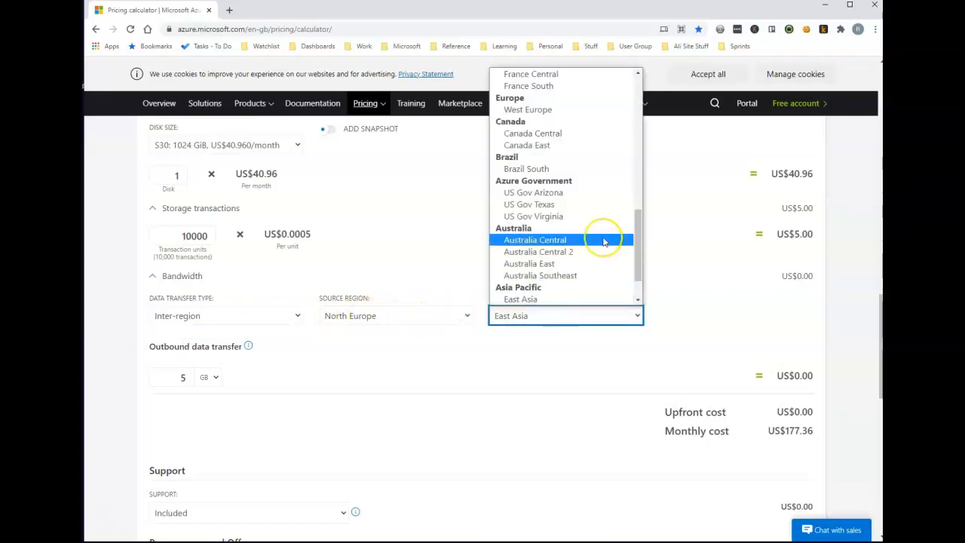
pyautogui.scroll(-1, 603, 237)
pyautogui.scroll(2, 603, 241)
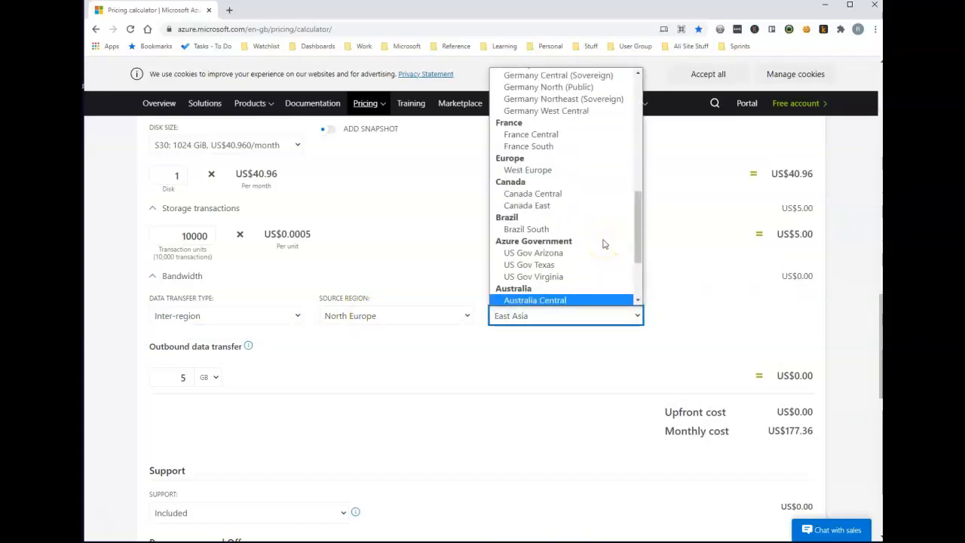
pyautogui.click(565, 172)
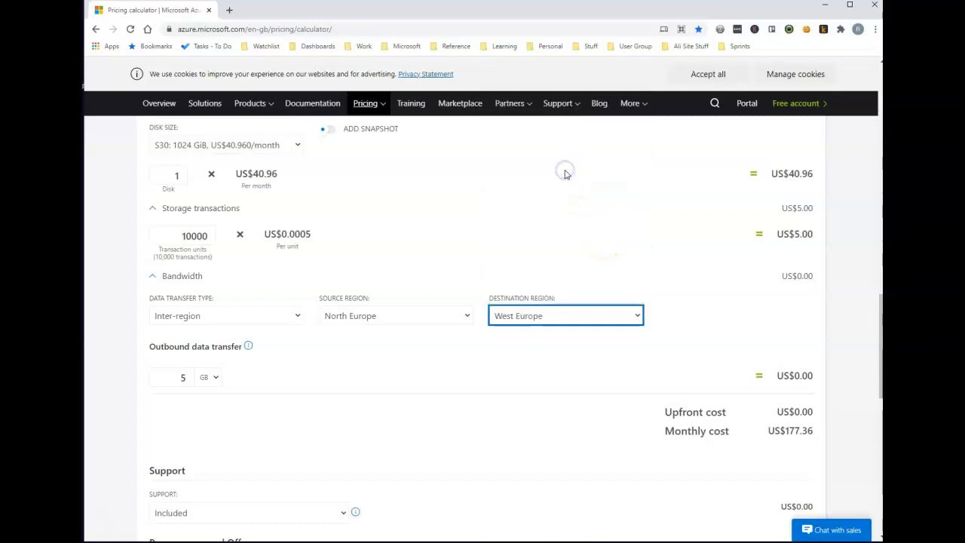
# Step: Set the virtual machine's outbound data transfer to 50 GB
pyautogui.scroll(-1, 302, 309)
pyautogui.click(184, 323)
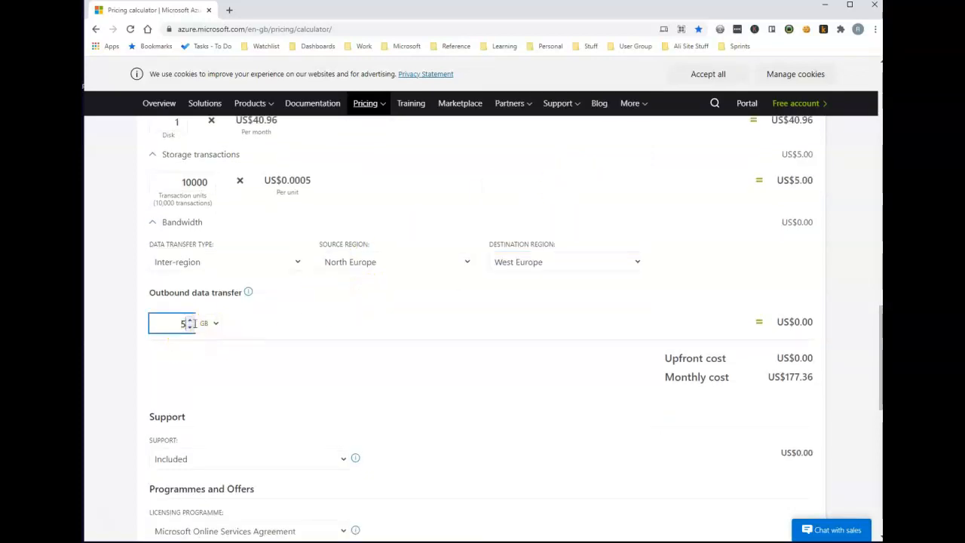
pyautogui.click(94, 385)
# Step: Search the products for "application" and add Application Gateway to the estimate
pyautogui.scroll(15, 335, 324)
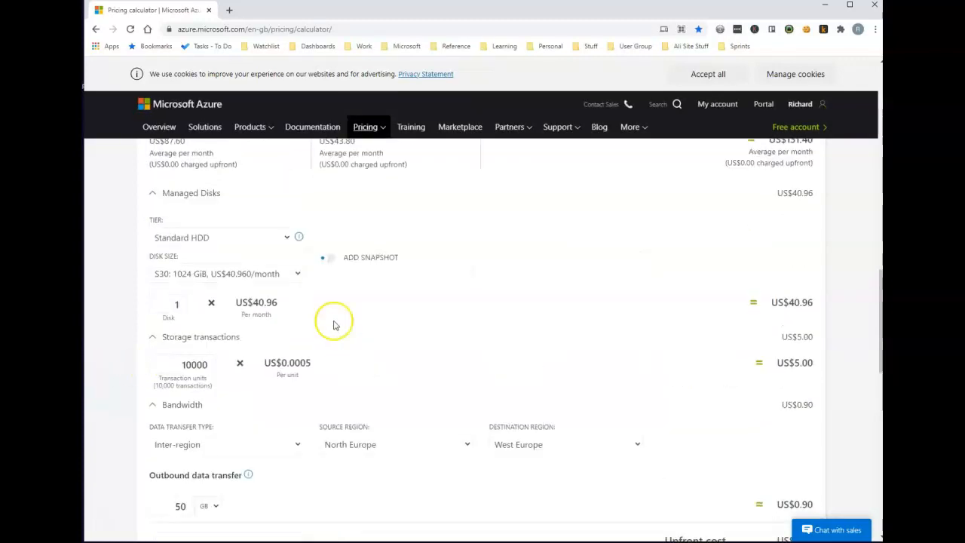
pyautogui.scroll(2, 334, 324)
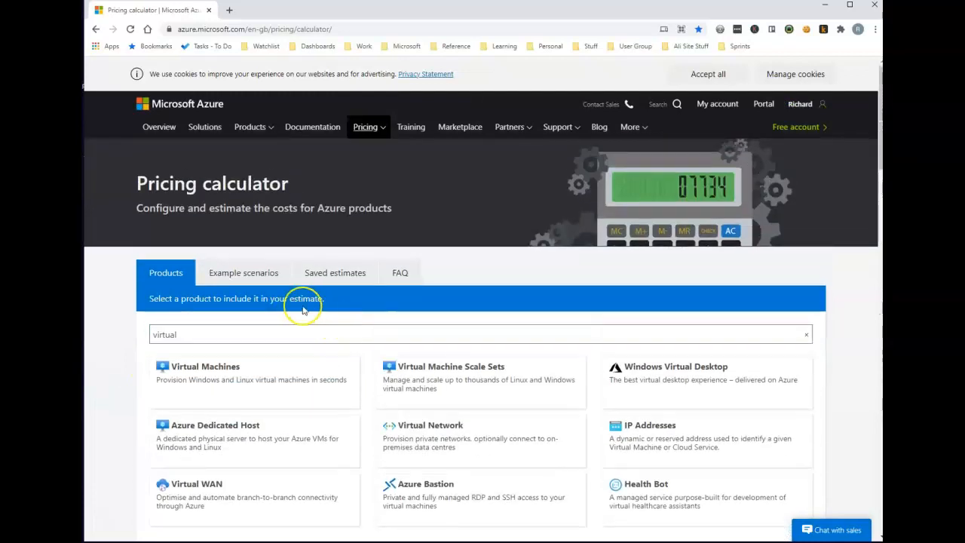
pyautogui.moveTo(183, 334); pyautogui.dragTo(137, 333)
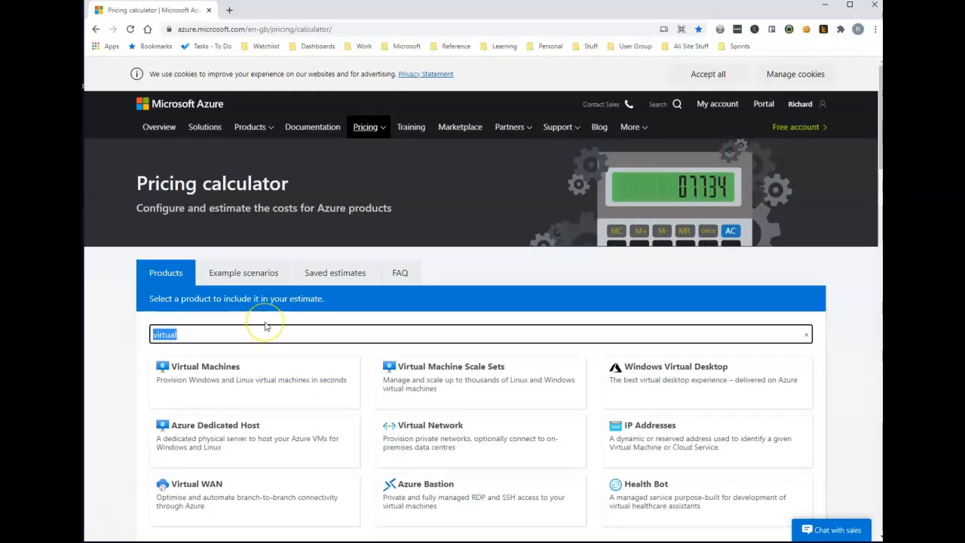
pyautogui.write('application')
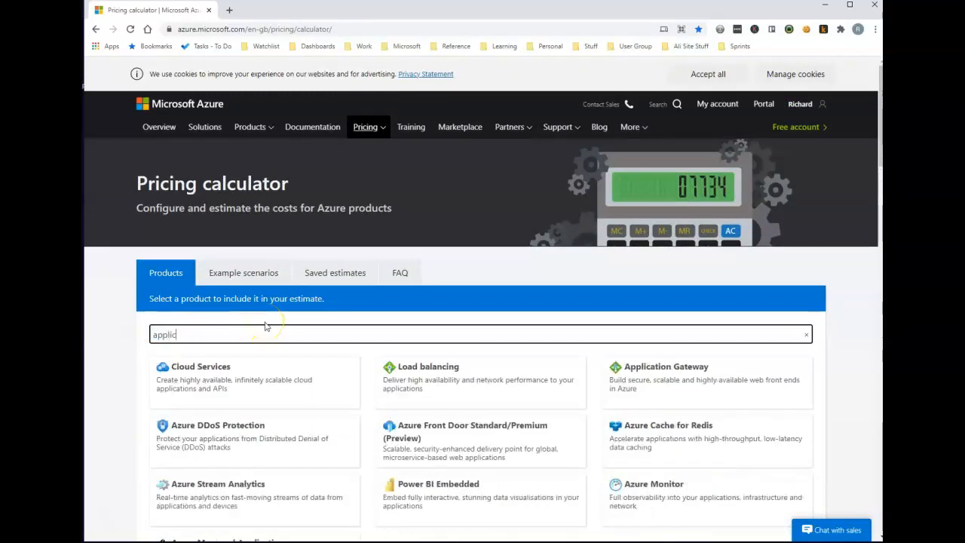
pyautogui.click(663, 375)
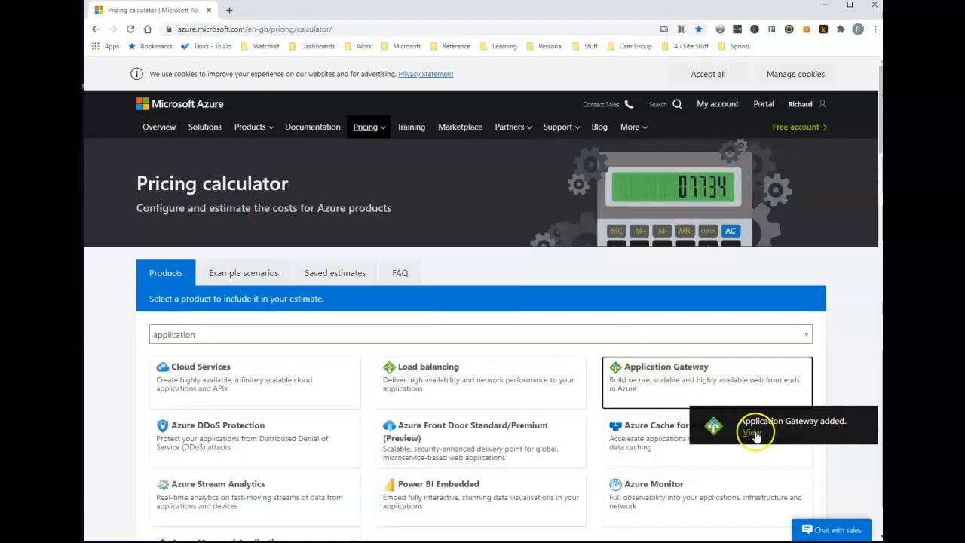
# Step: View the added Application Gateway entry in the estimate and set its region to North Europe
pyautogui.click(754, 434)
pyautogui.scroll(2, 360, 302)
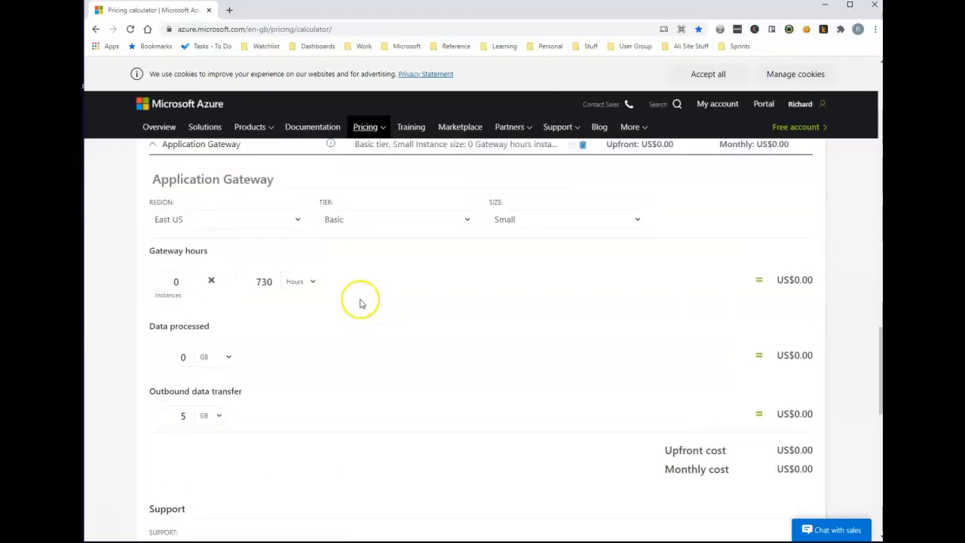
pyautogui.click(294, 248)
pyautogui.moveTo(300, 298); pyautogui.dragTo(286, 393)
pyautogui.click(205, 401)
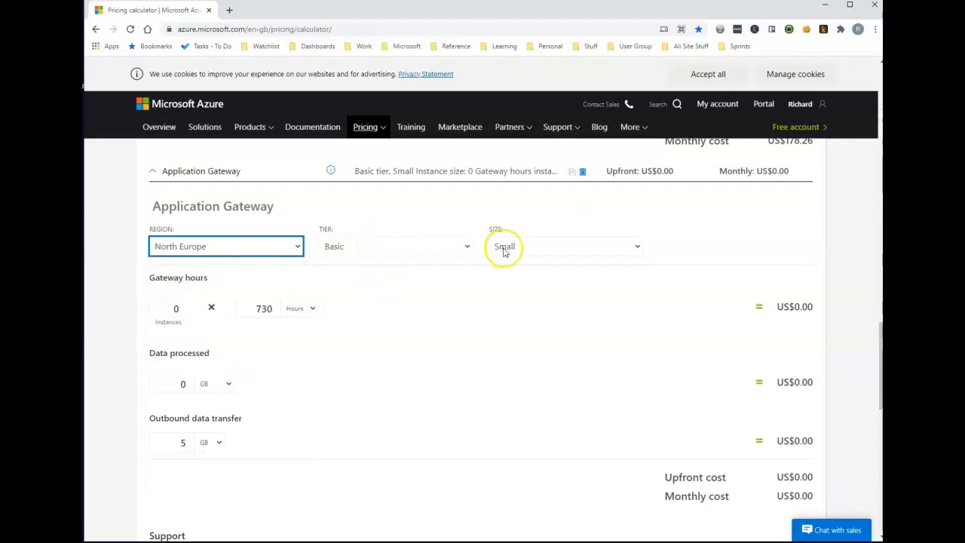
# Step: Set the Application Gateway's gateway hours to 1 instance for 365 hours
pyautogui.doubleClick(179, 308)
pyautogui.write('1')
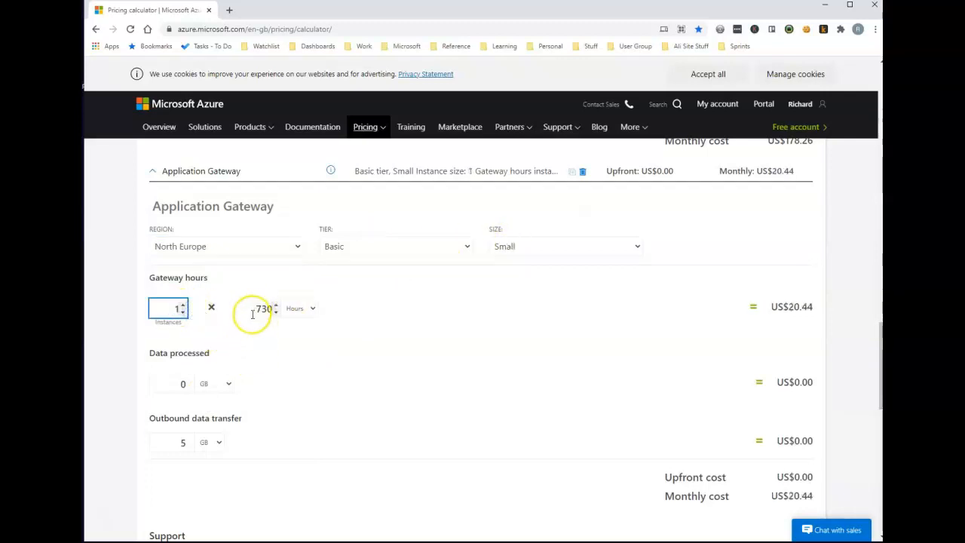
pyautogui.doubleClick(276, 310)
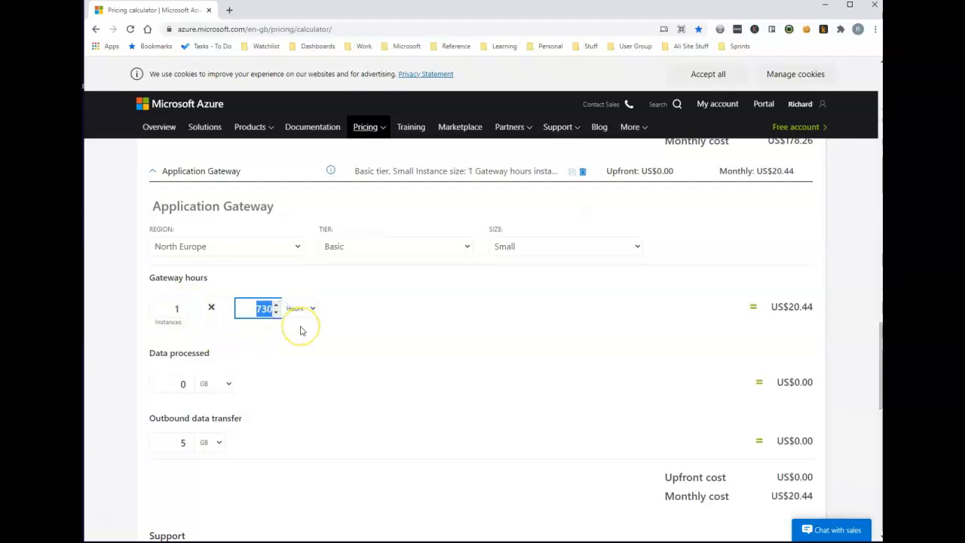
pyautogui.write('365')
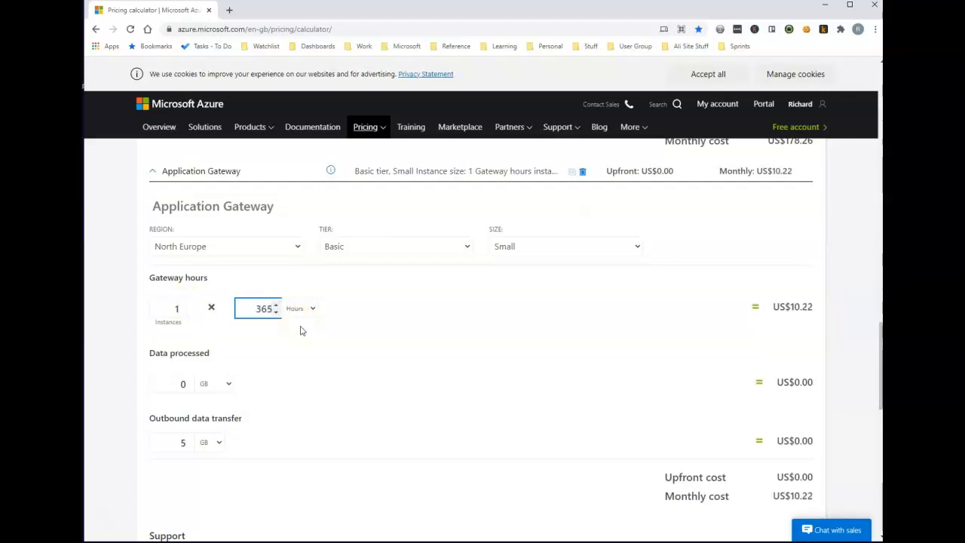
# Step: Set the Application Gateway's data processed to 50 GB and its outbound data transfer to 50 GB
pyautogui.doubleClick(183, 384)
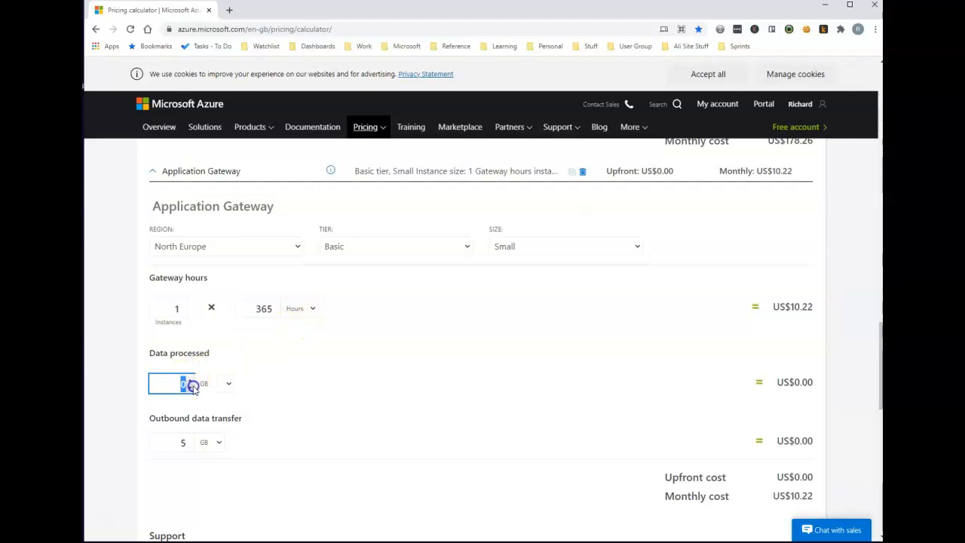
pyautogui.write('5')
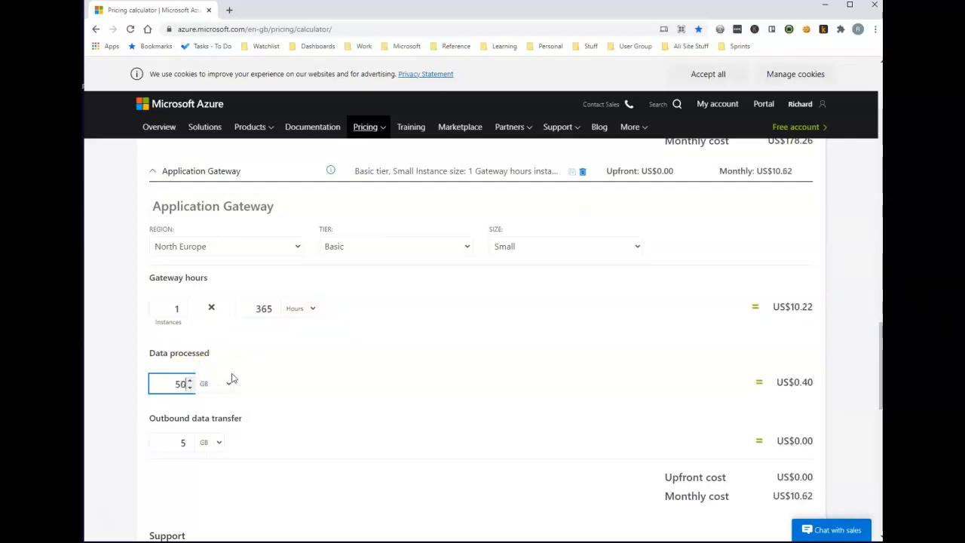
pyautogui.scroll(-1, 248, 377)
pyautogui.doubleClick(183, 366)
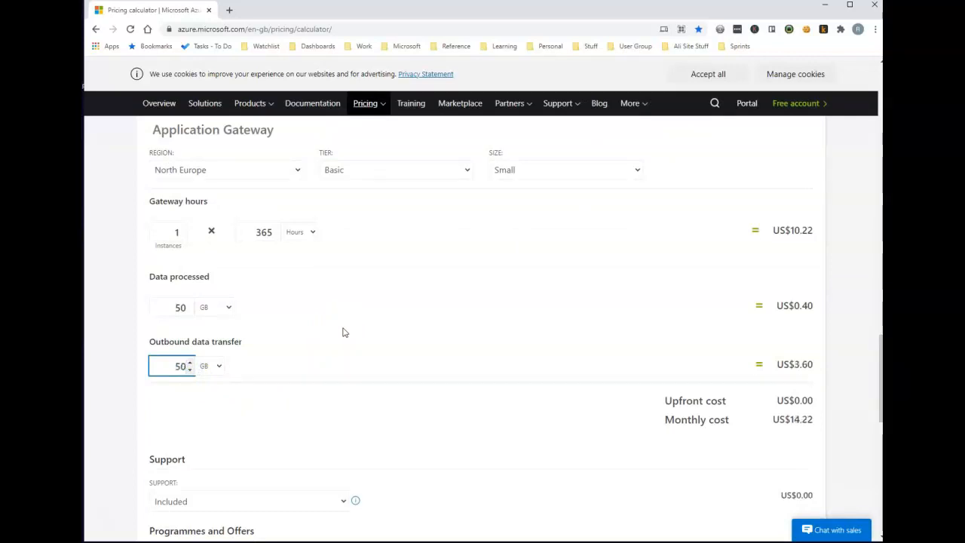
# Step: Change the estimate's currency to British Pound (£)
pyautogui.scroll(-2, 609, 339)
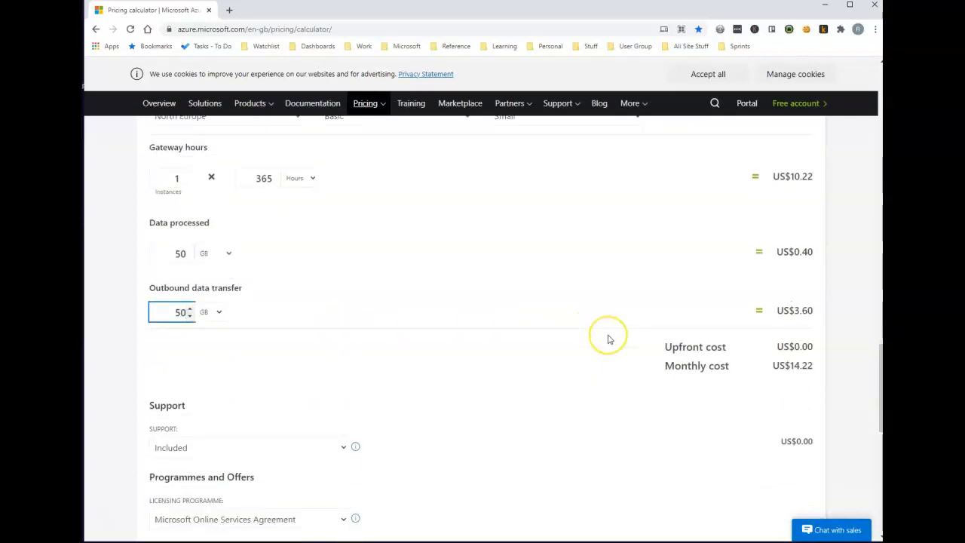
pyautogui.scroll(-3, 609, 340)
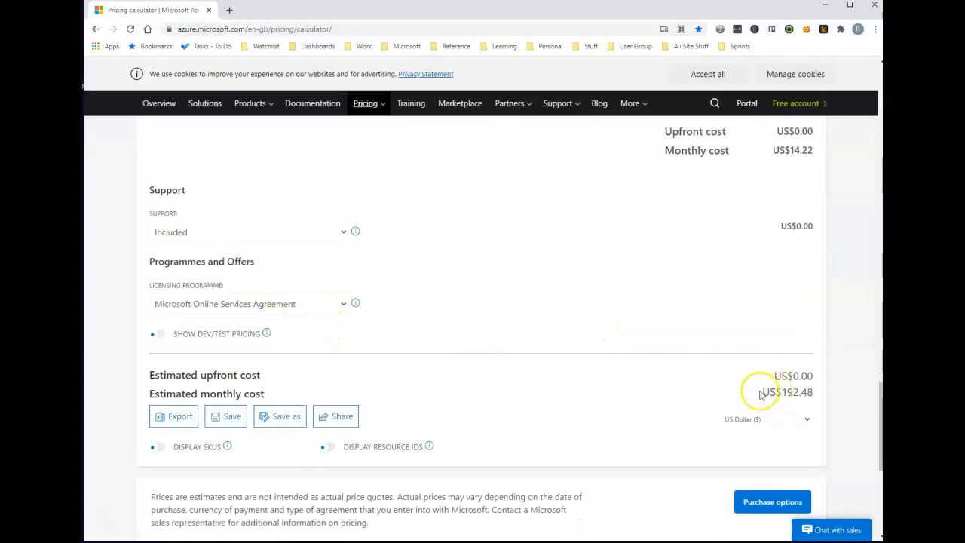
pyautogui.click(806, 423)
pyautogui.scroll(-1, 772, 288)
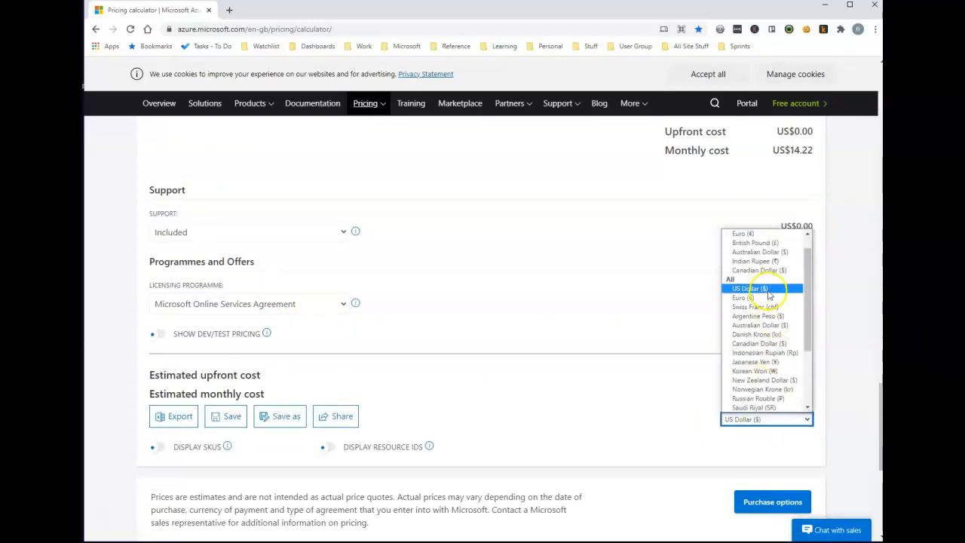
pyautogui.click(755, 242)
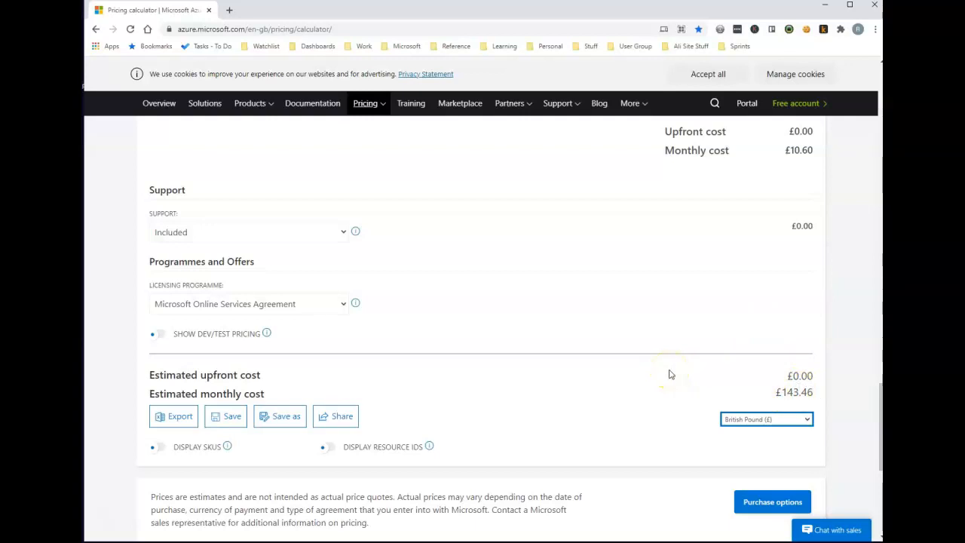
# Step: Export the estimate, open ExportedEstimate.xlsx in Excel and select the cost table from A3 to F8
pyautogui.click(170, 420)
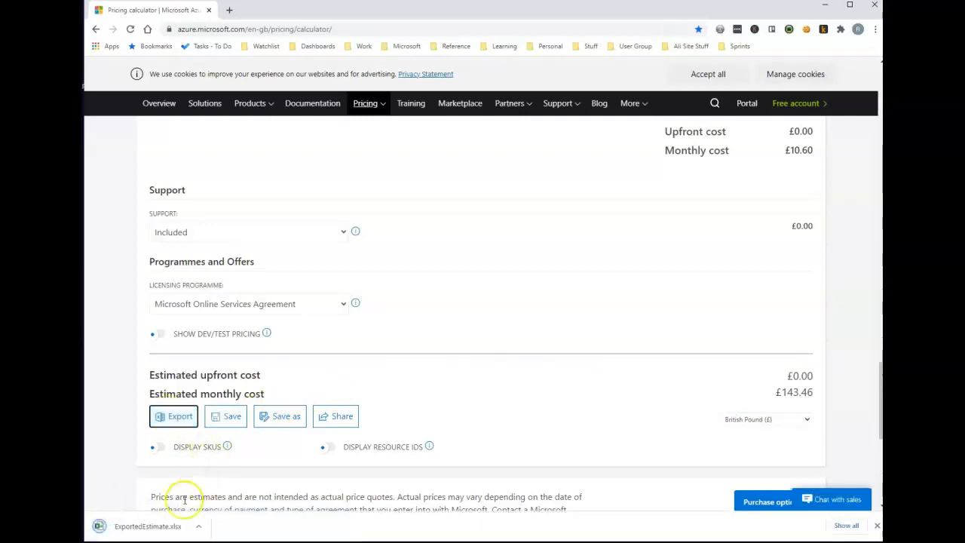
pyautogui.click(147, 531)
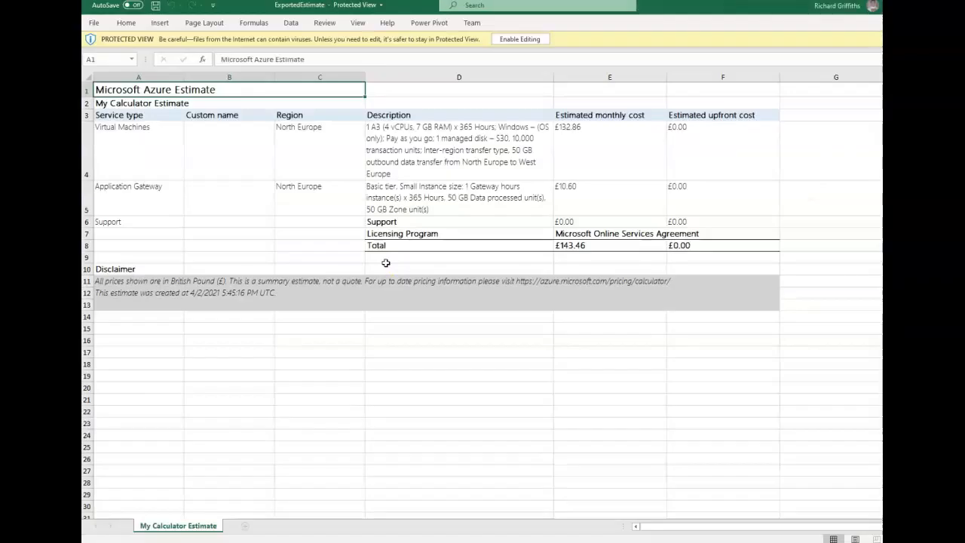
pyautogui.moveTo(134, 118); pyautogui.dragTo(703, 245)
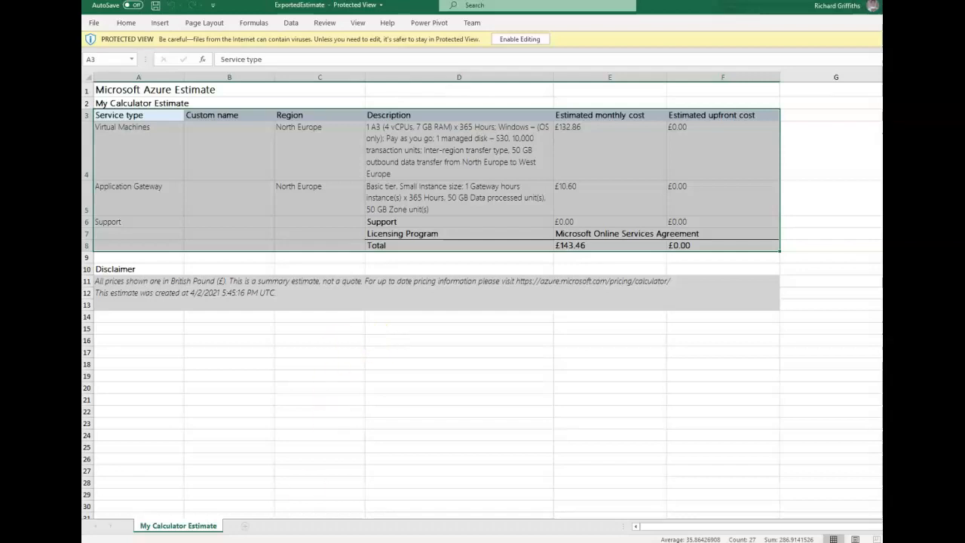
# Step: Return to the pricing calculator in the browser and search the products for "sql"
pyautogui.hotkey('alt', 'Tab')
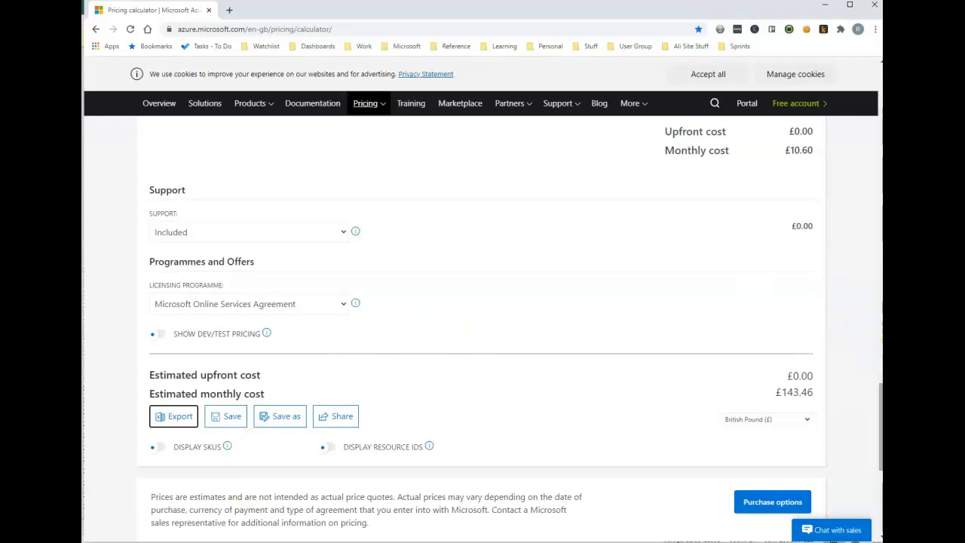
pyautogui.moveTo(880, 419); pyautogui.dragTo(879, 98)
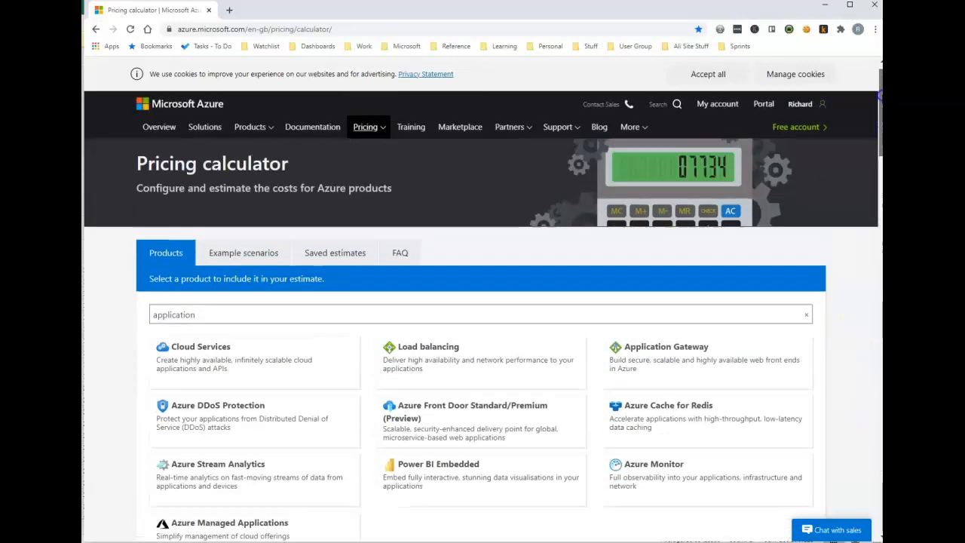
pyautogui.moveTo(211, 315); pyautogui.dragTo(145, 319)
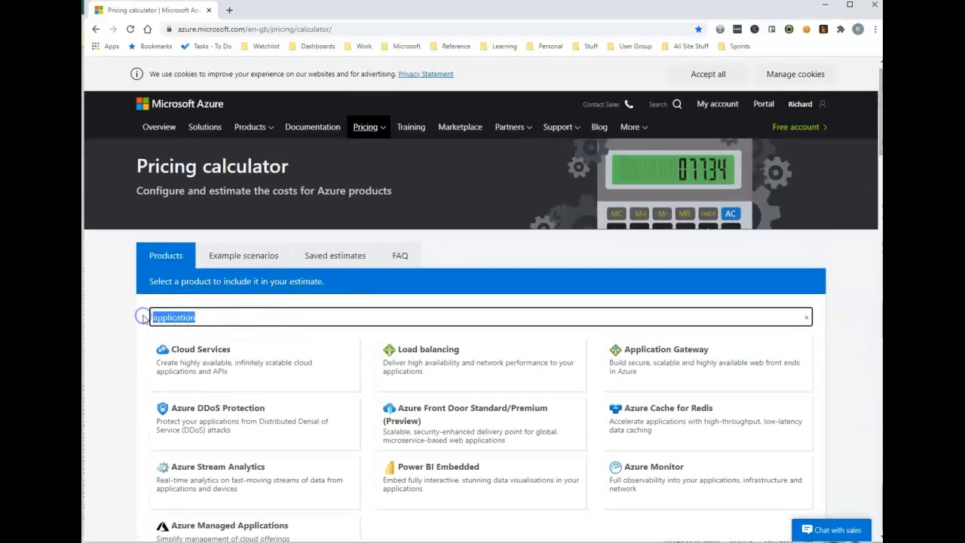
pyautogui.press('BackSpace')
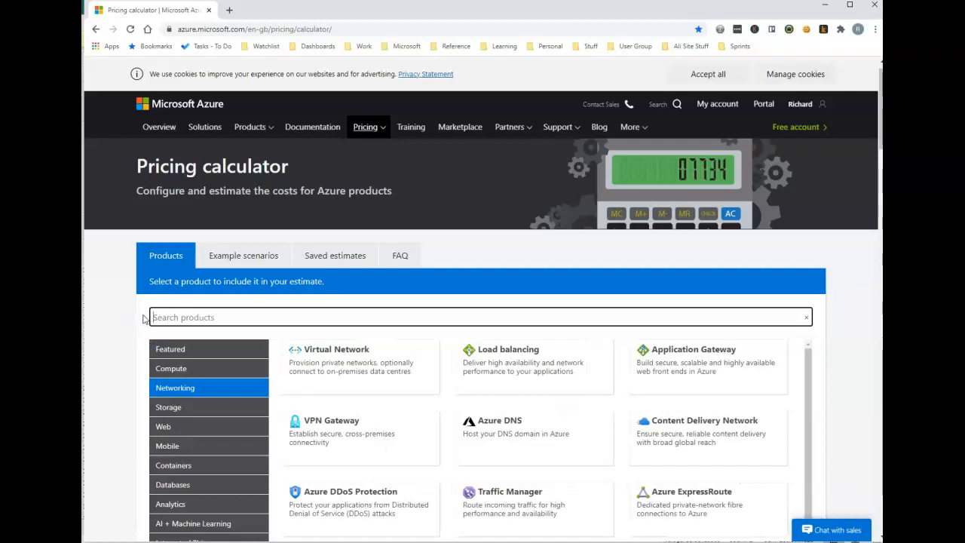
pyautogui.write('sql')
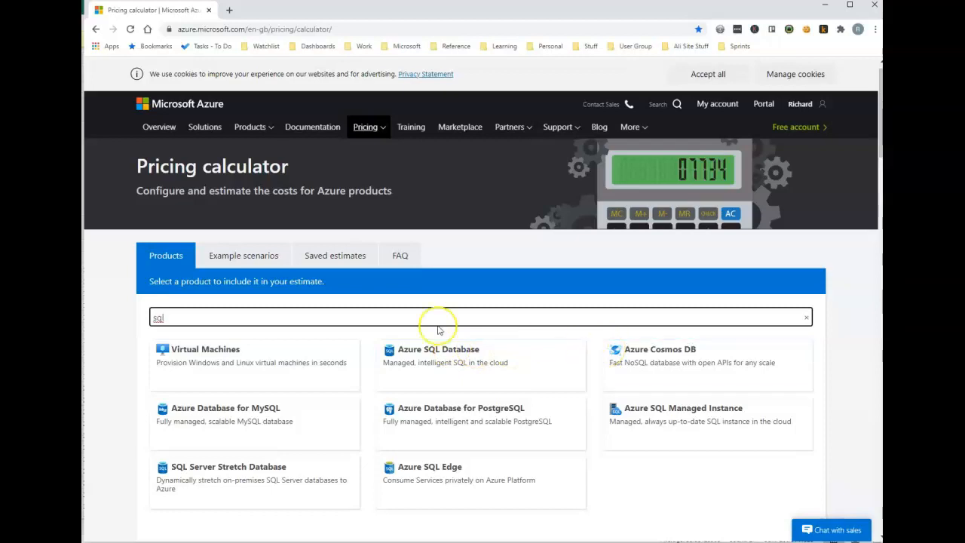
# Step: Replace the product search term with "web"
pyautogui.click(110, 311)
pyautogui.moveTo(183, 317); pyautogui.dragTo(138, 316)
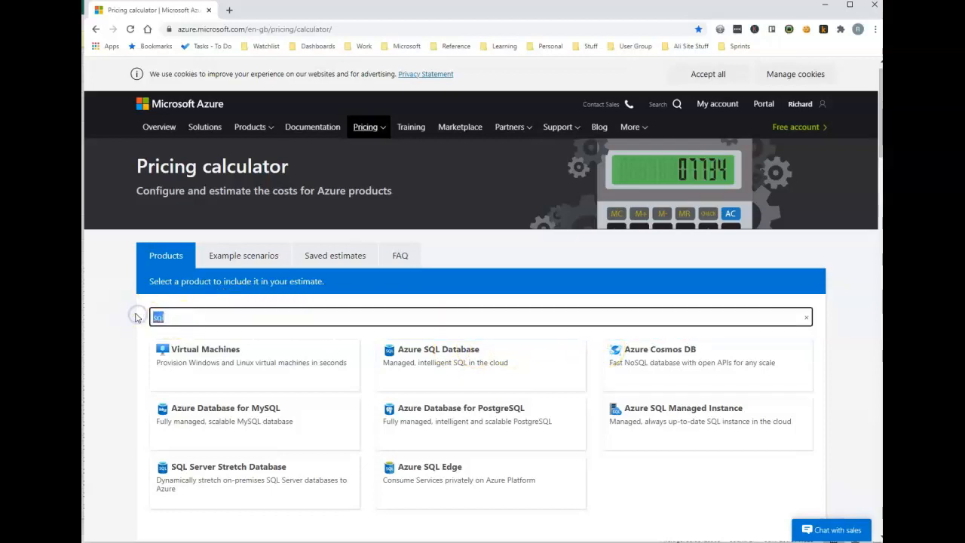
pyautogui.write('web')
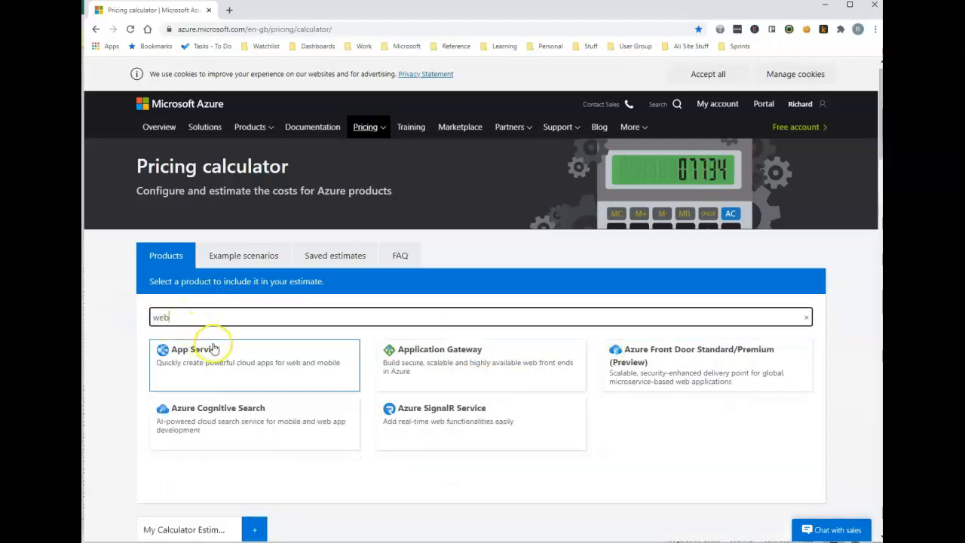